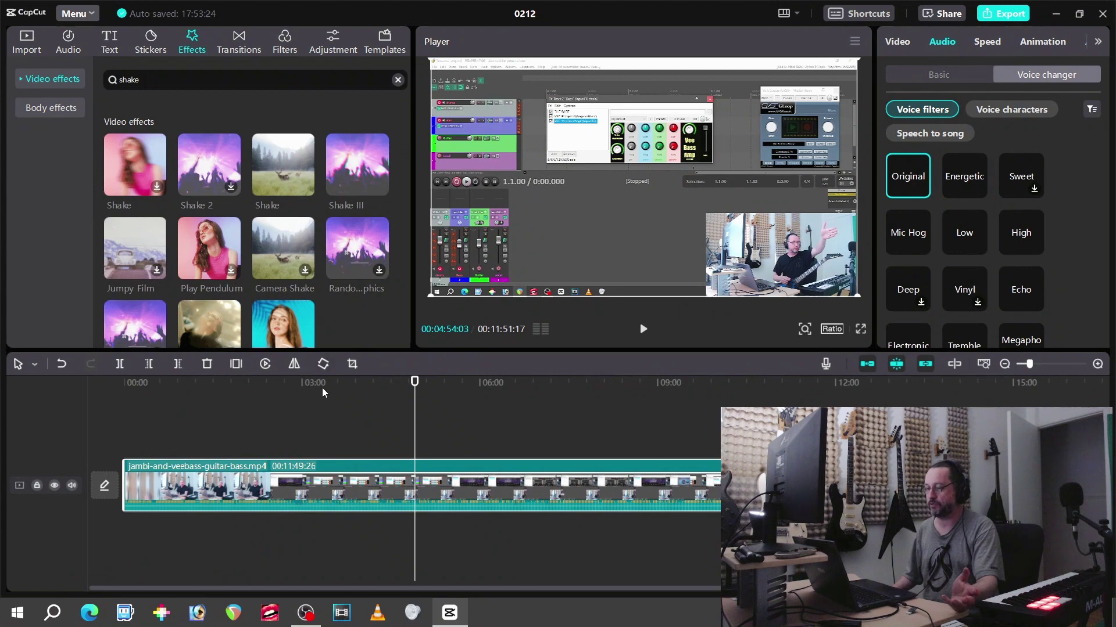
Move the playhead to about four and a half minutes and apply the Santa voice character.
left_click(338, 383)
left_click_drag(347, 385, 392, 384)
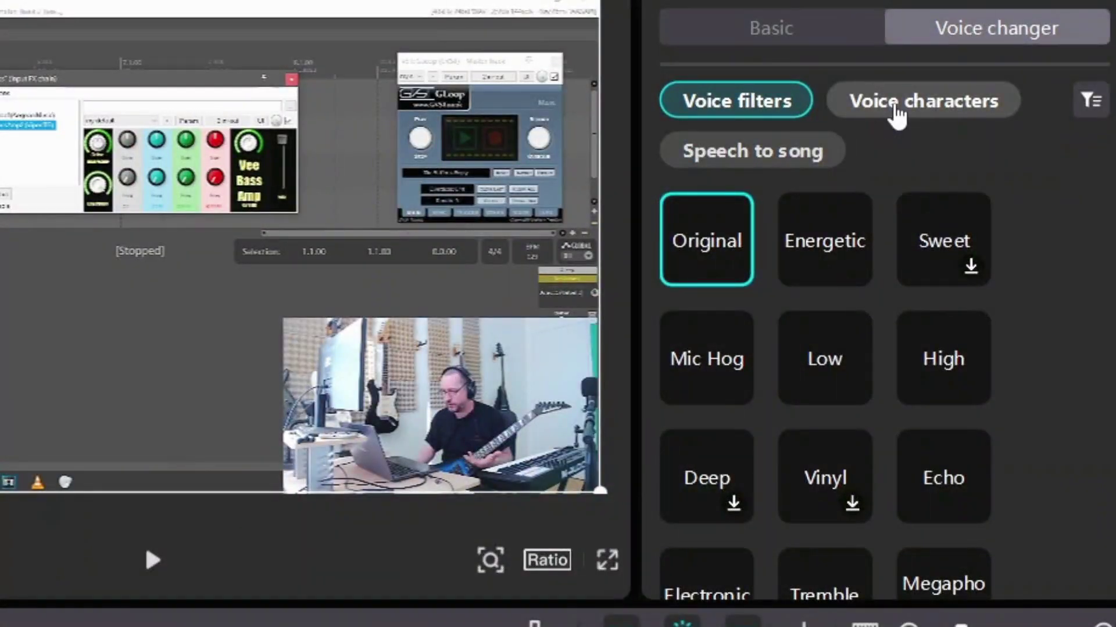
left_click(898, 112)
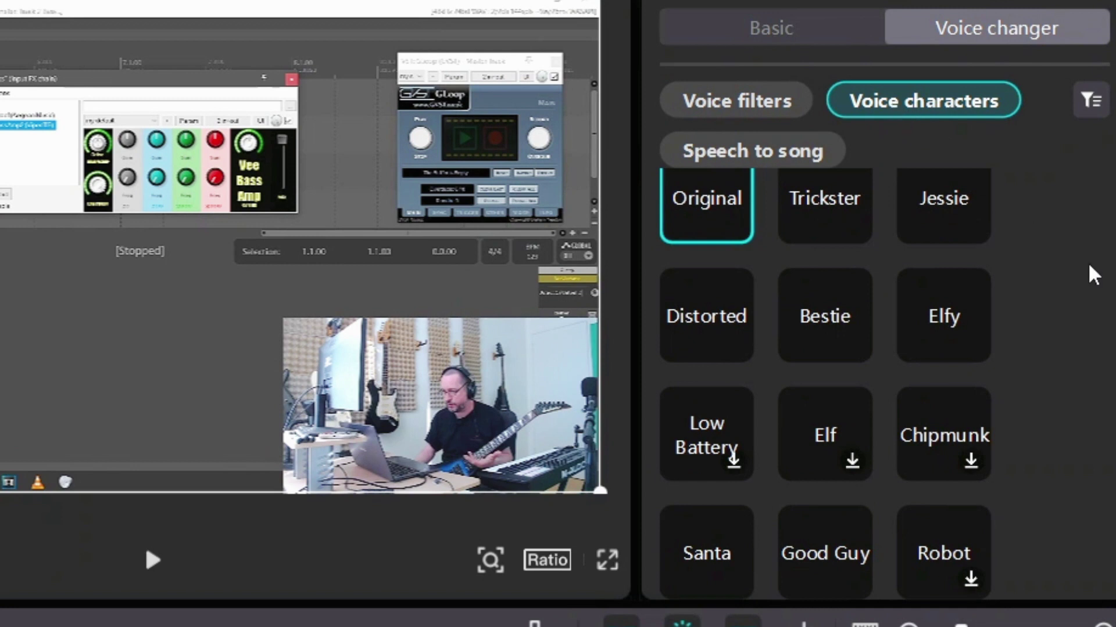
left_click(709, 552)
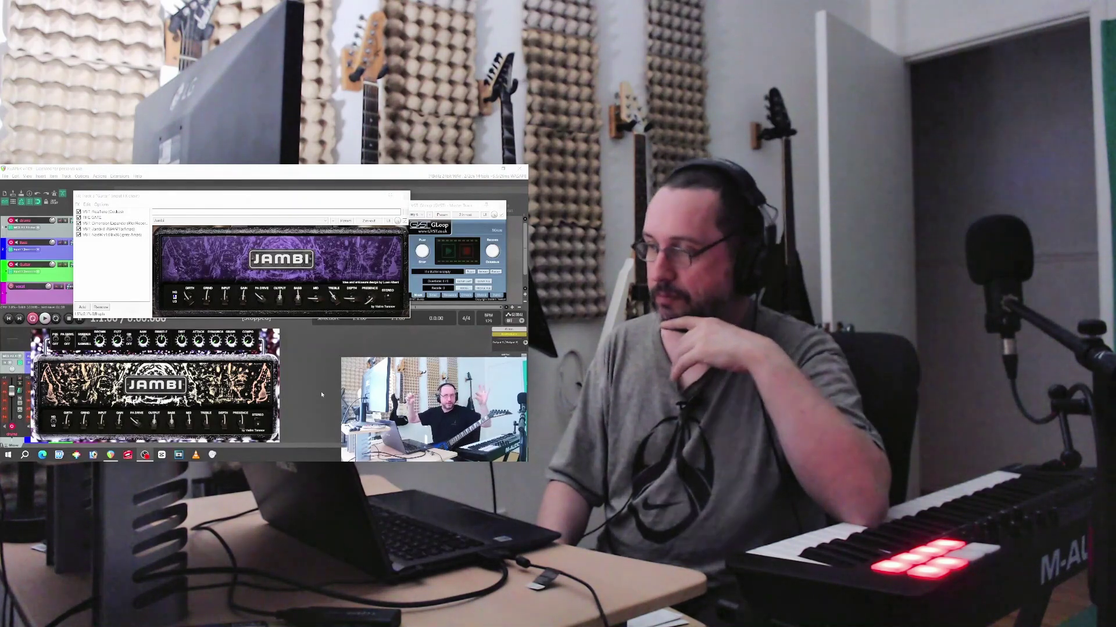
Toggle review playback and bring up the Bass track's FX chain with Pitchproof.
key("space")
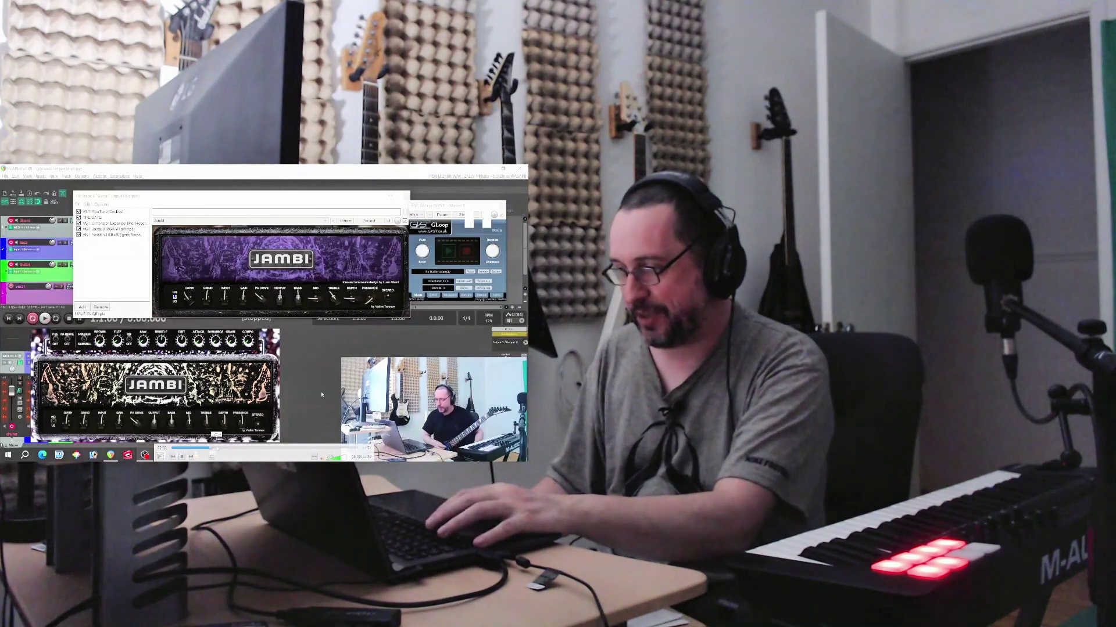
key("ctrl+Tab")
key("ctrl+Tab")
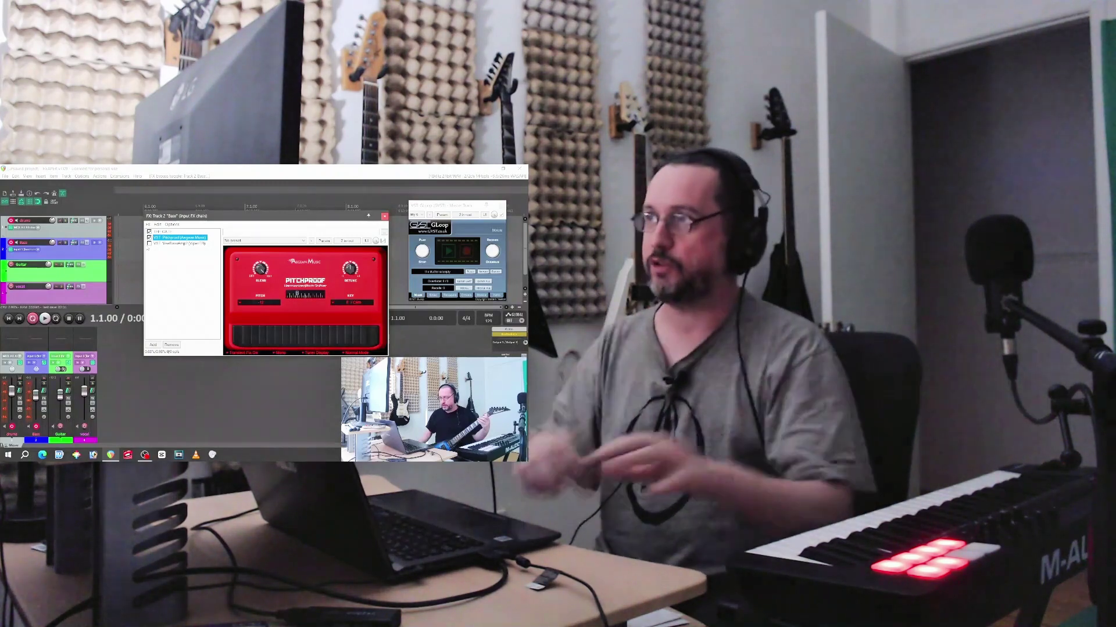
Show the Vee Bass Amp plugin from the FX list.
left_click(181, 242)
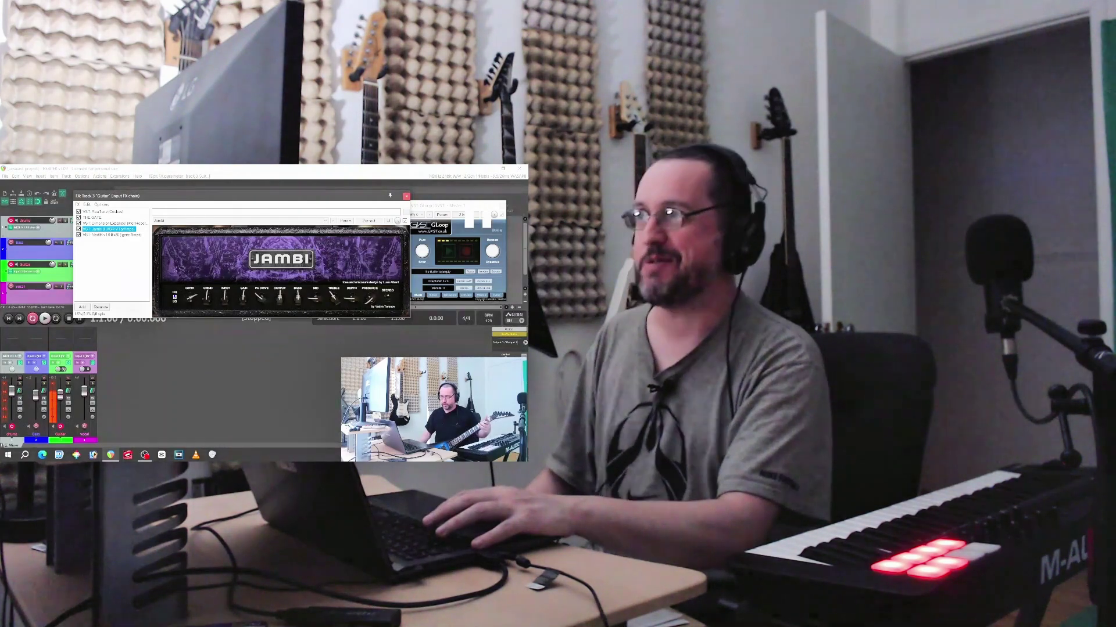
Toggle review playback and move down to the NadIR (Ignite Amps) plugin.
key("super+r")
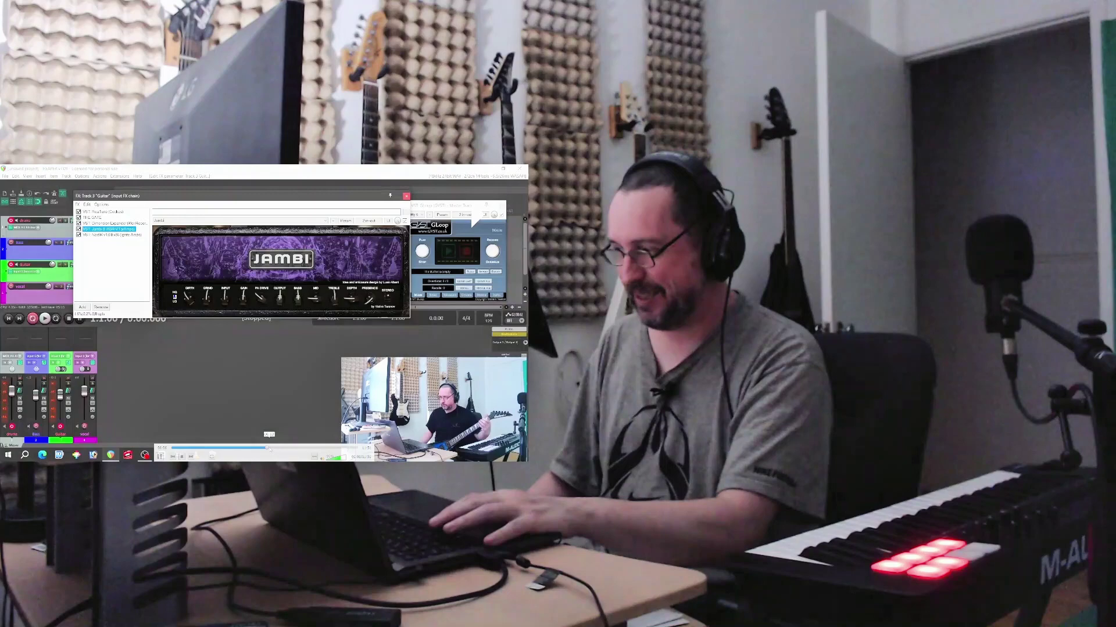
key("Down")
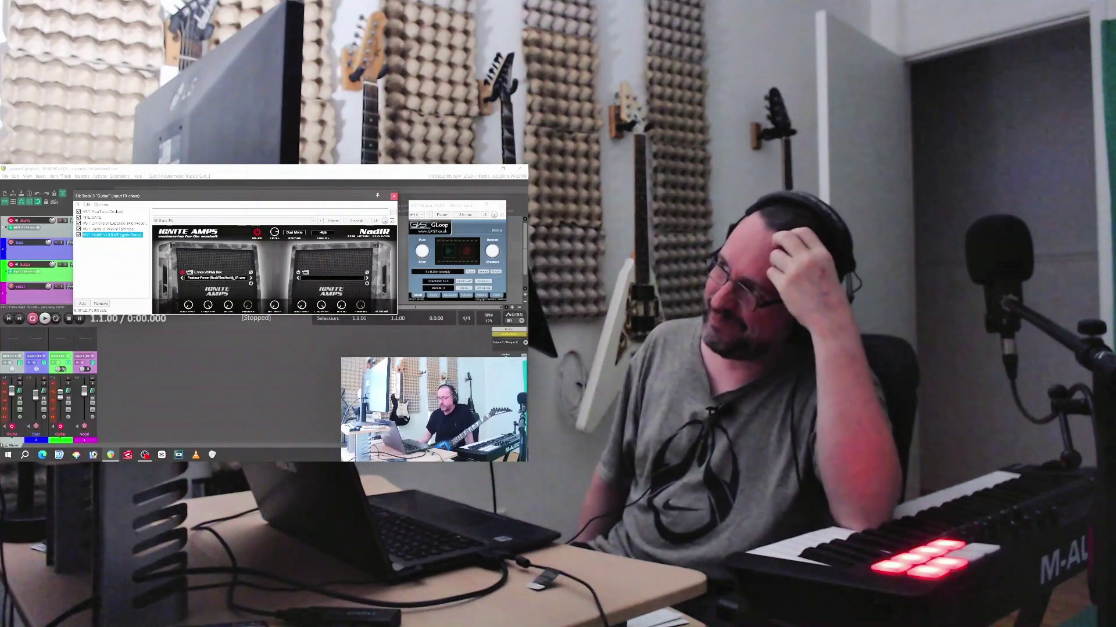
Flip between the JAMBI and NadIR entries in the FX list, ending on NadIR.
left_click(109, 230)
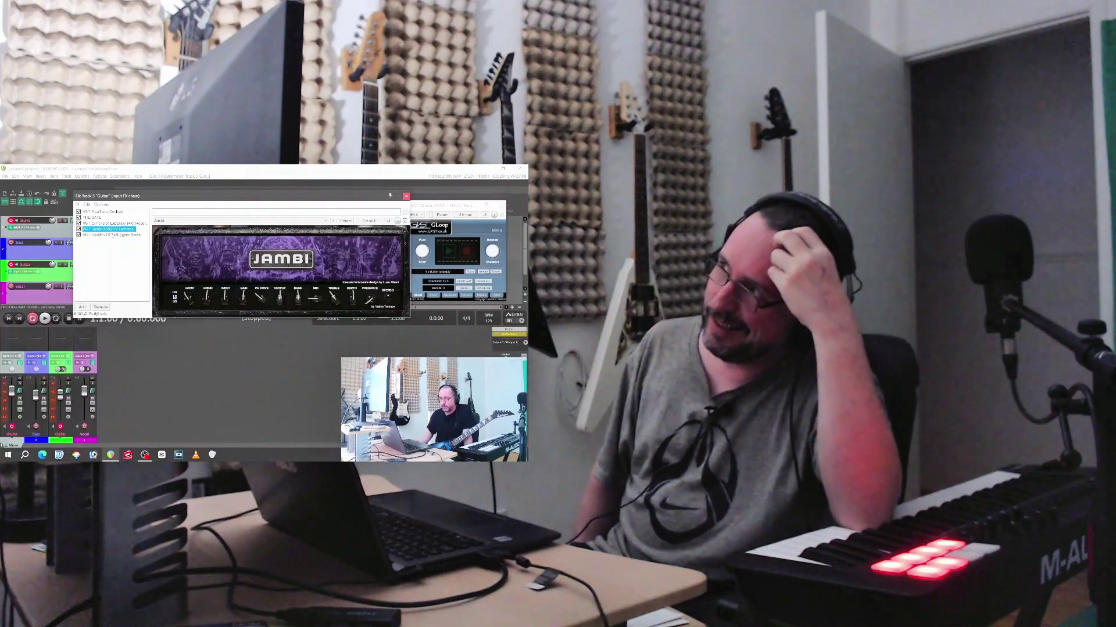
left_click(109, 224)
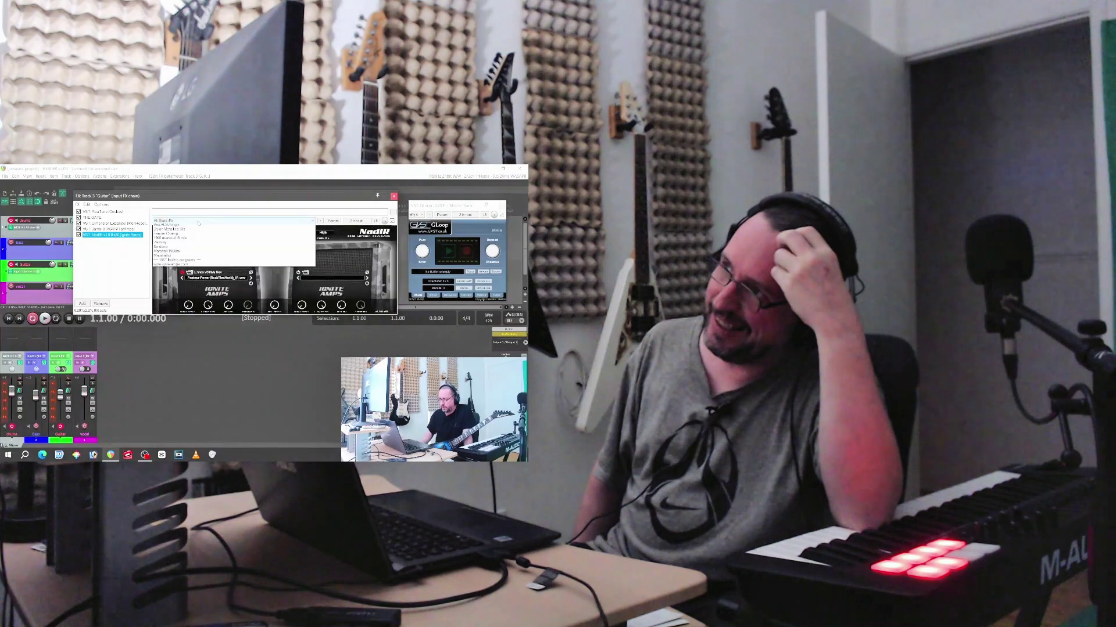
left_click(109, 234)
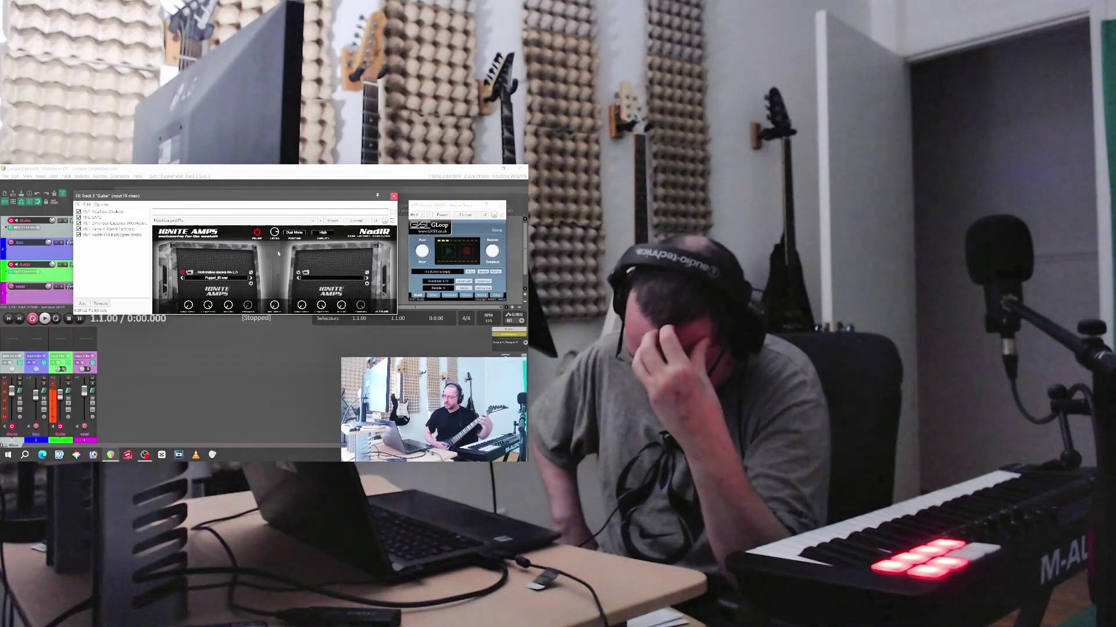
Try another impulse response in NadIR, then load Killers_IR.wav.
left_click(226, 280)
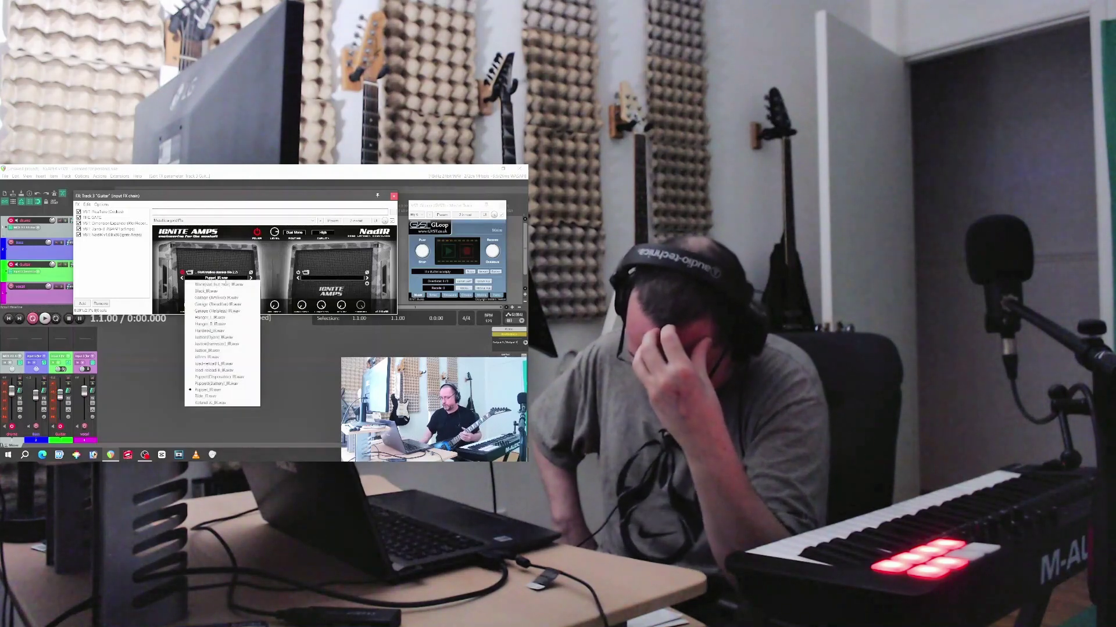
left_click(230, 396)
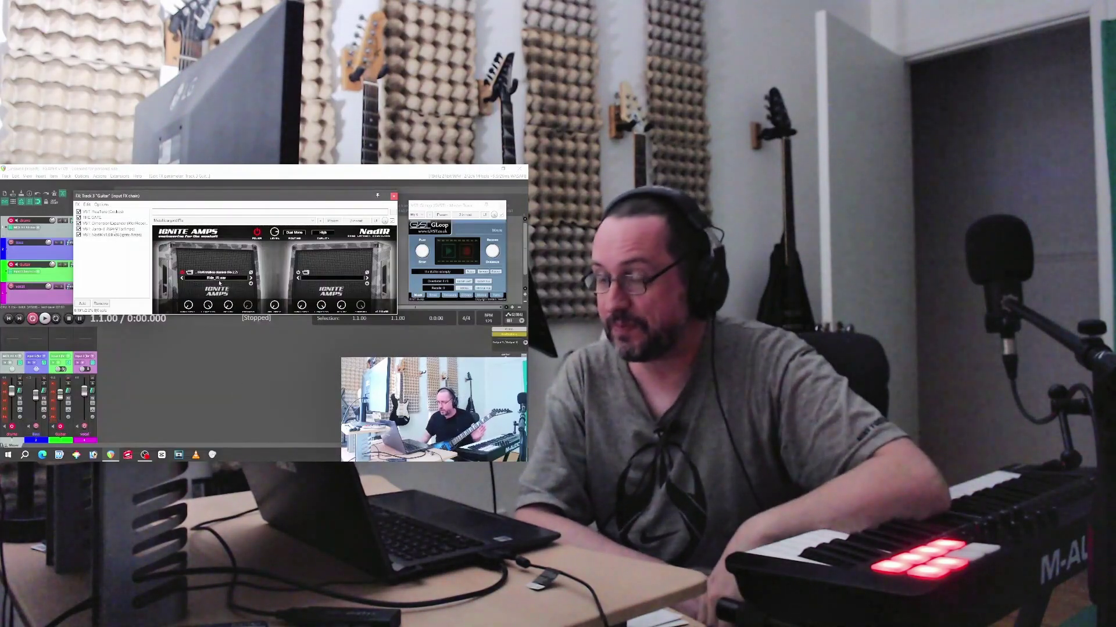
left_click(217, 277)
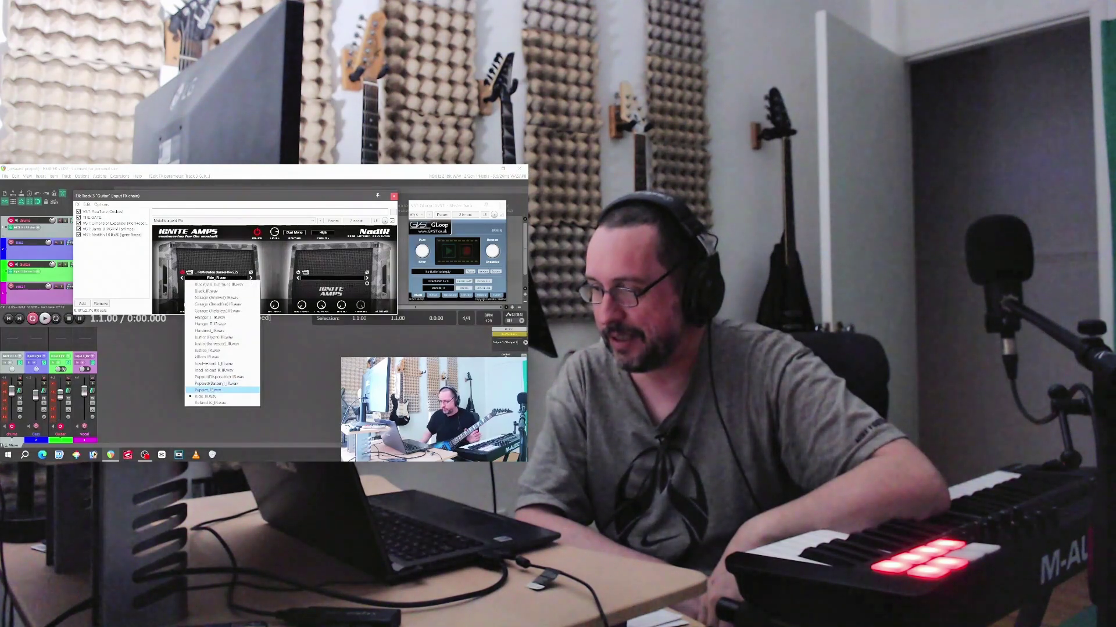
left_click(222, 358)
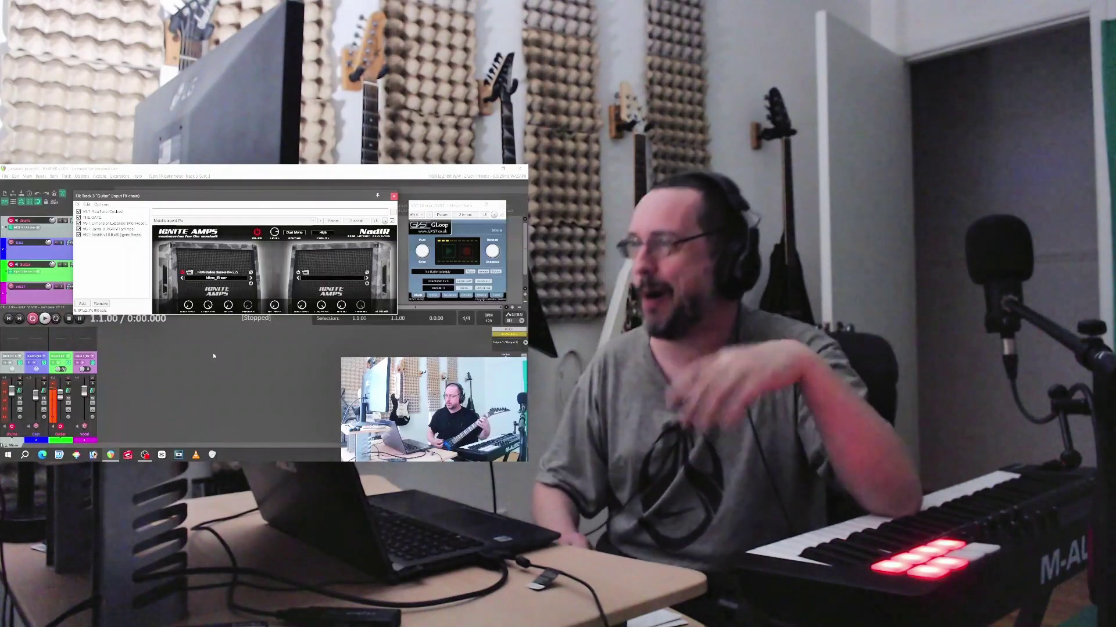
Move up to the JAMBI amp entry in the guitar FX chain list.
key("Up")
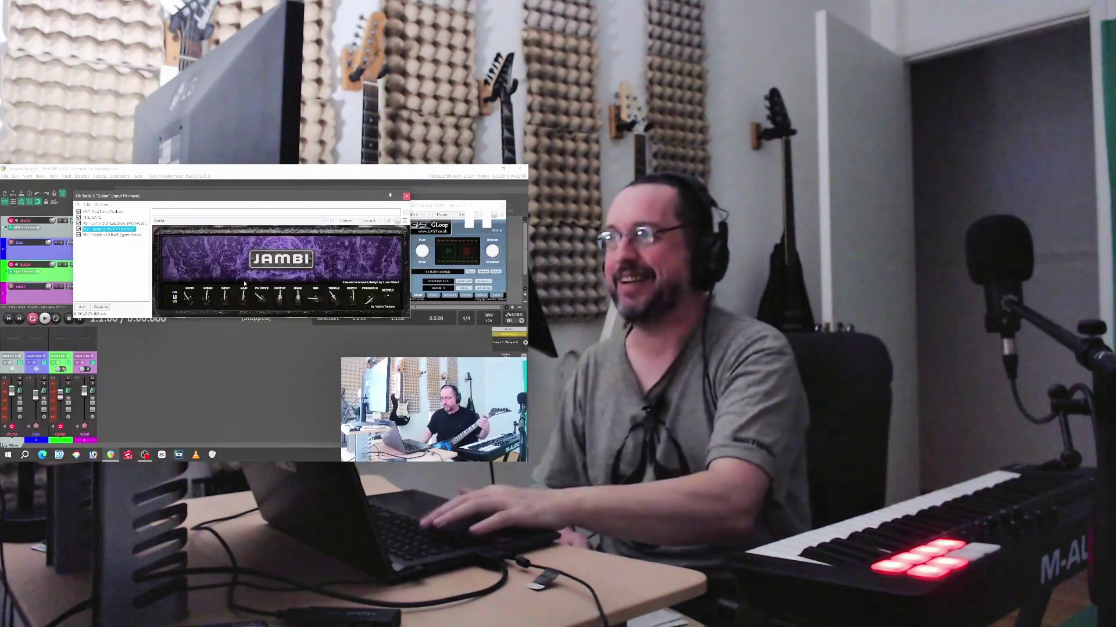